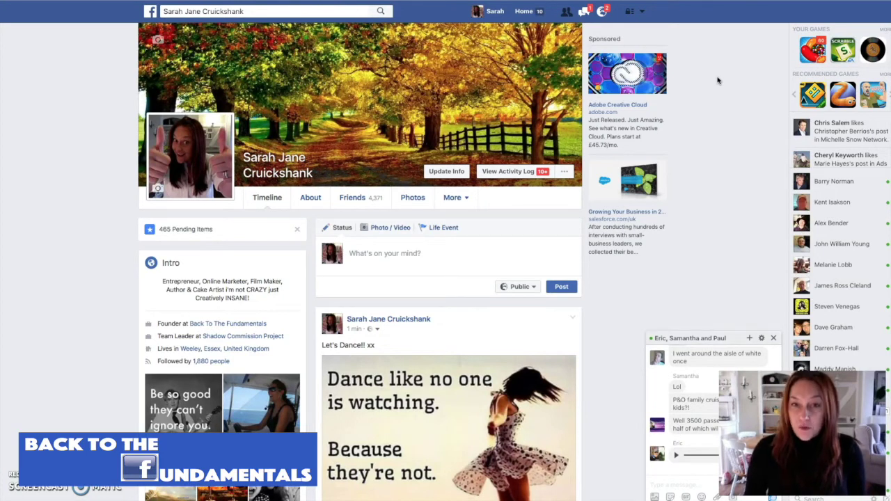
click(714, 91)
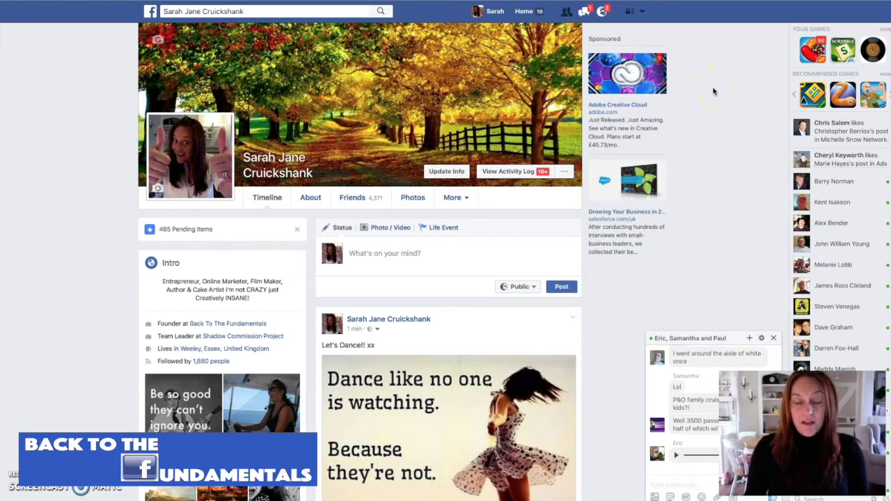
click(185, 152)
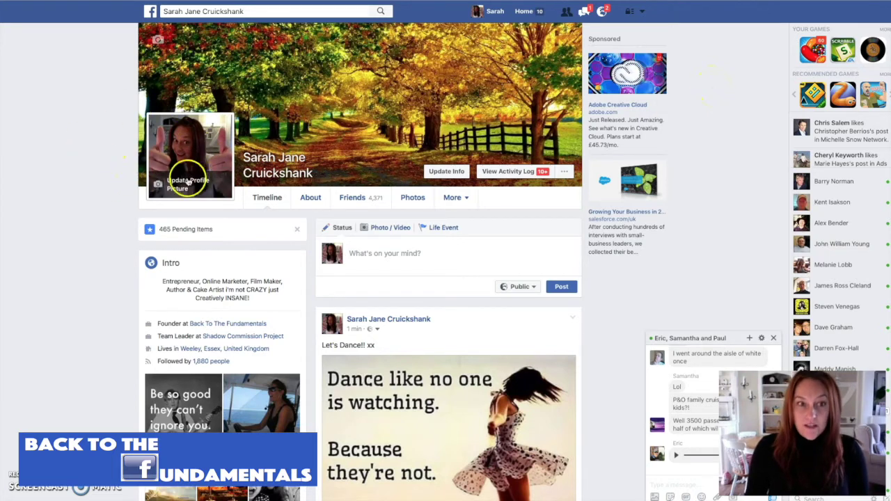
click(252, 227)
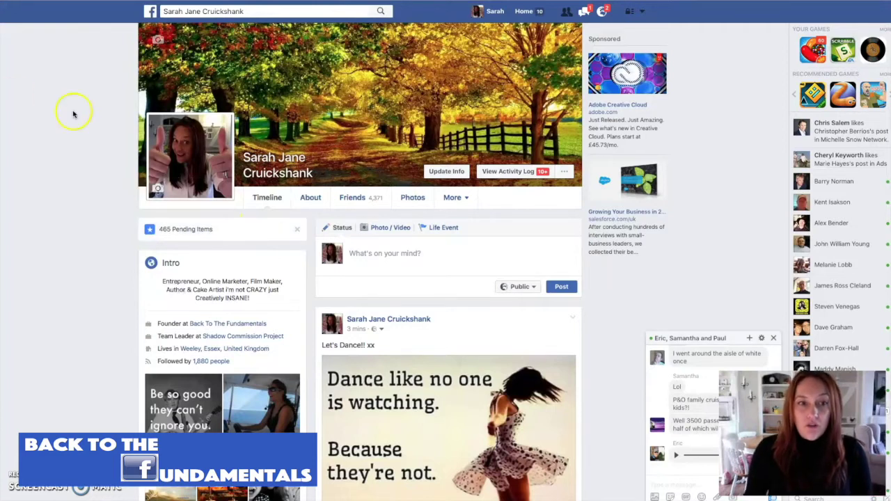
mouse_move(213, 167)
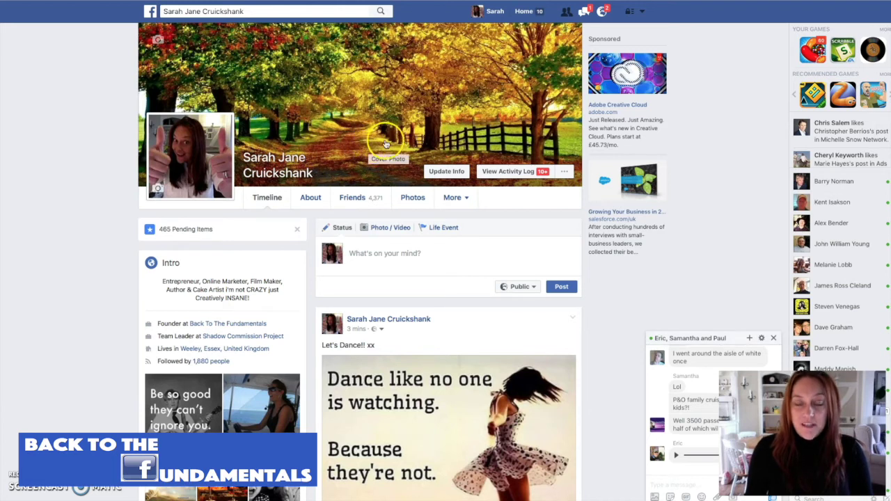
mouse_move(196, 142)
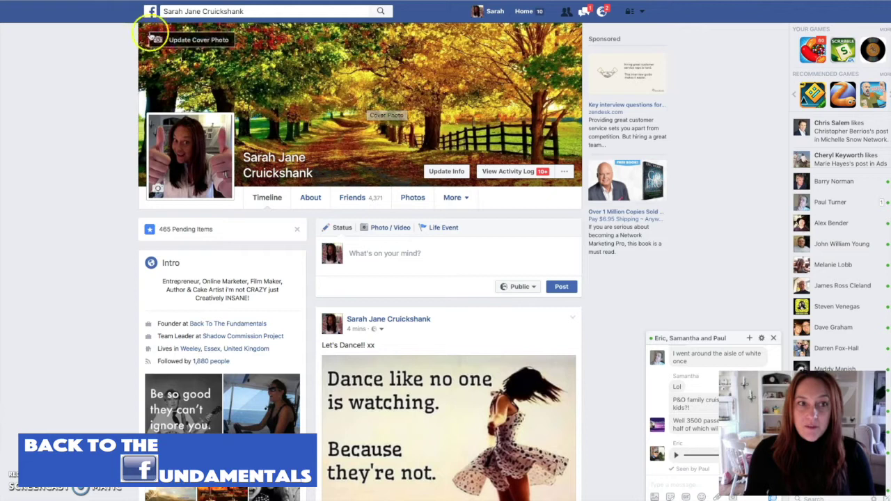
click(171, 40)
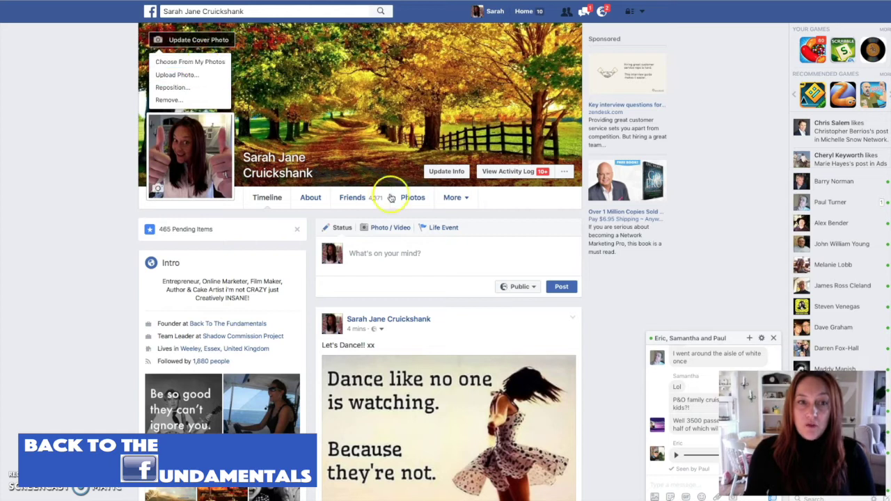
click(467, 243)
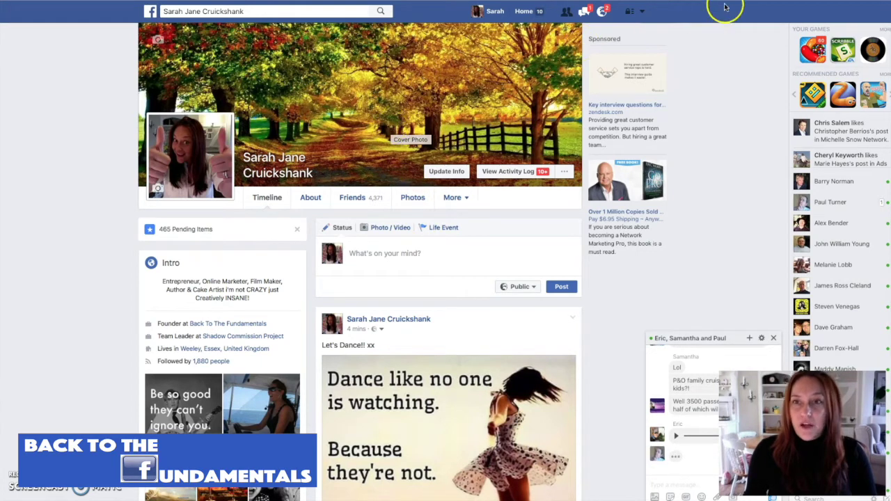
Step: Switch to the Google Images results and close the enlarged preview of the dancing-woman quote
click(749, 2)
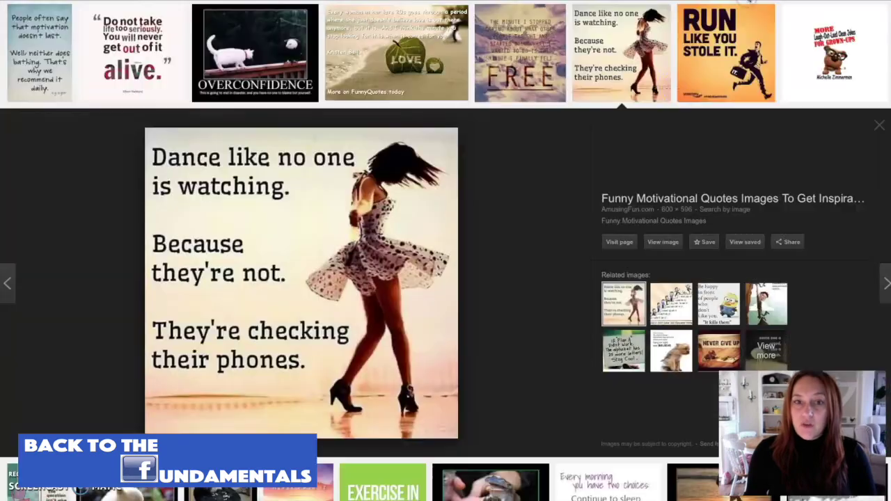
click(879, 126)
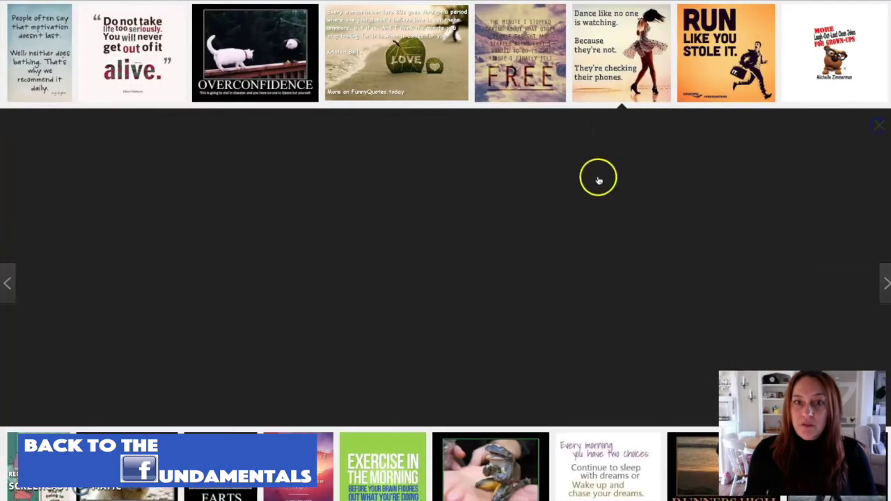
scroll(628, 180, up, 10)
Step: Replace the image search query with "facebook cover photos" and run the search
drag(210, 24, 93, 14)
key(BackSpace)
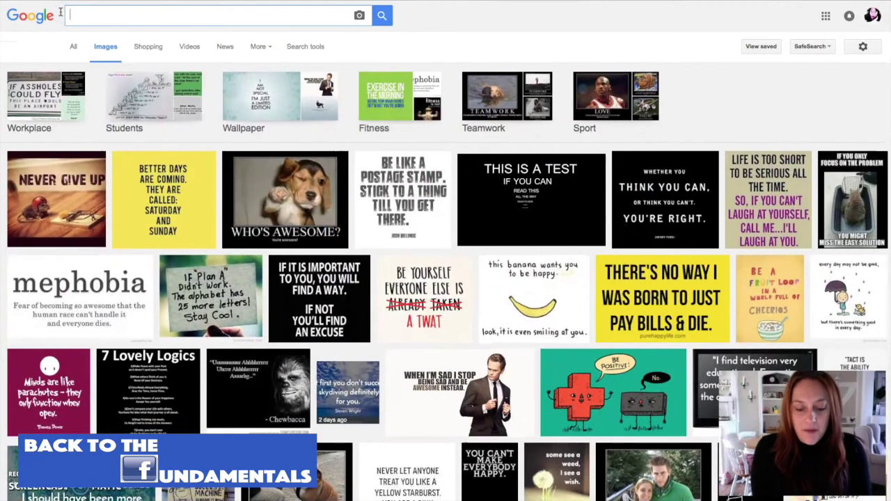
text(facebo)
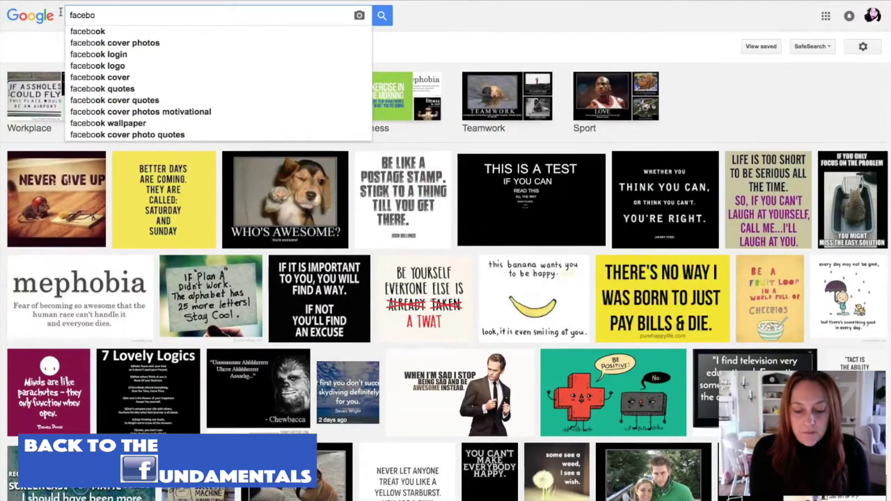
text(ok cover )
text(co)
key(BackSpace)
key(BackSpace)
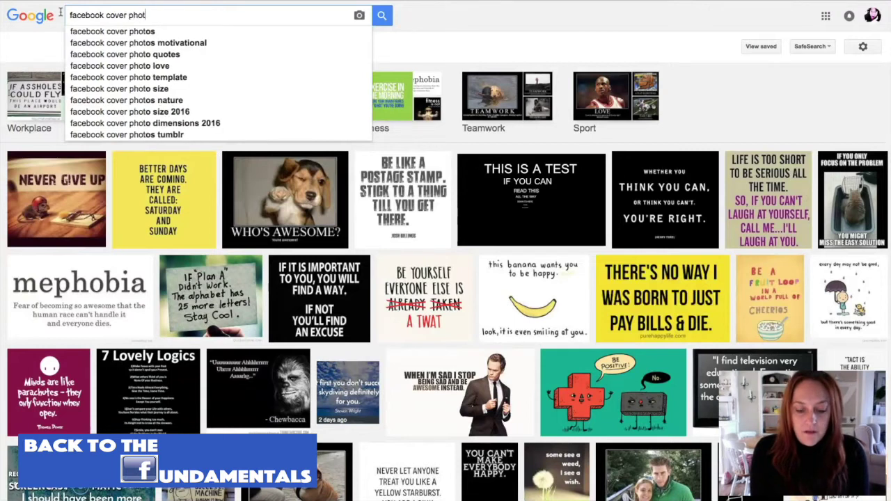
text(photos)
key(Return)
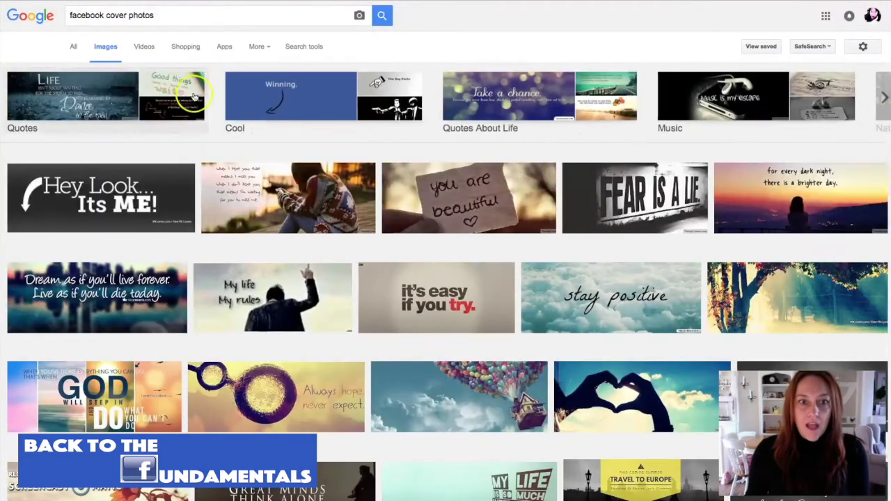
Step: Browse the image results and the suggested categories for a suitable cover photo
scroll(537, 320, down, 8)
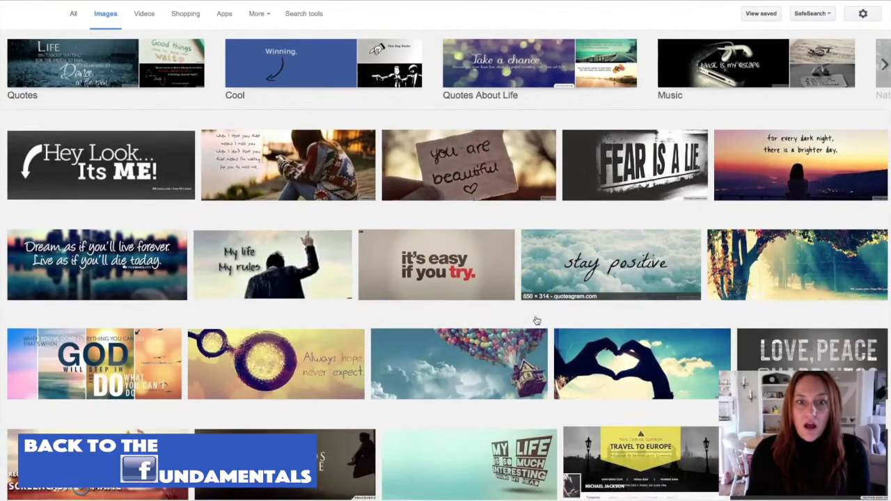
scroll(537, 320, down, 15)
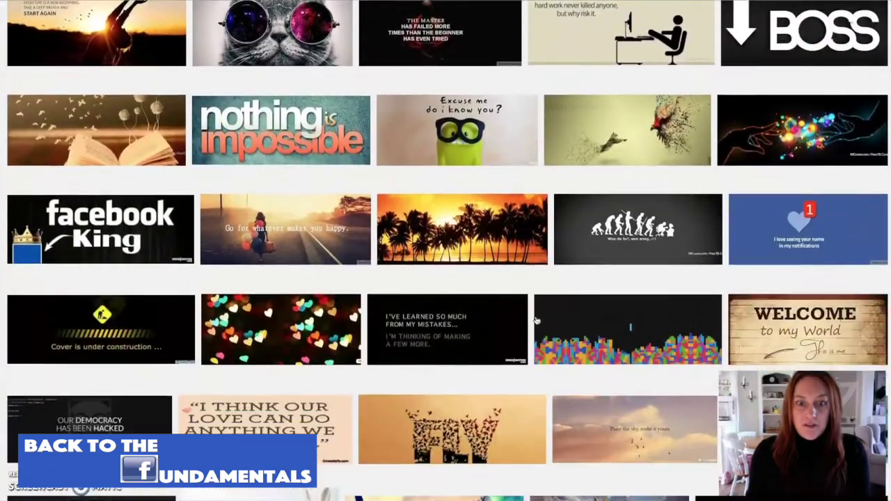
scroll(537, 320, down, 8)
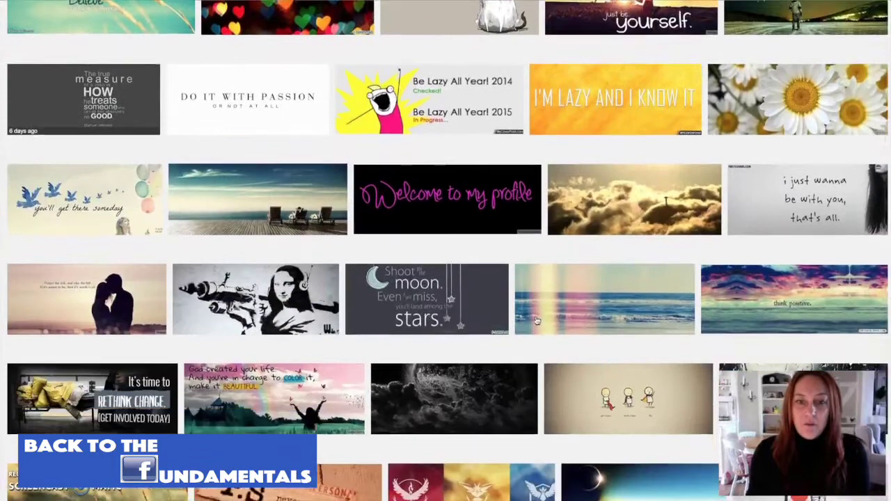
scroll(537, 320, up, 20)
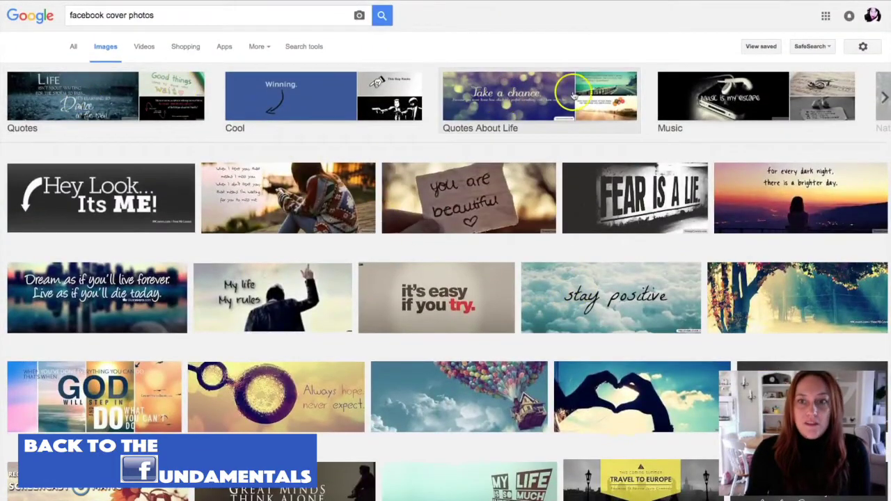
scroll(751, 104, right, 7)
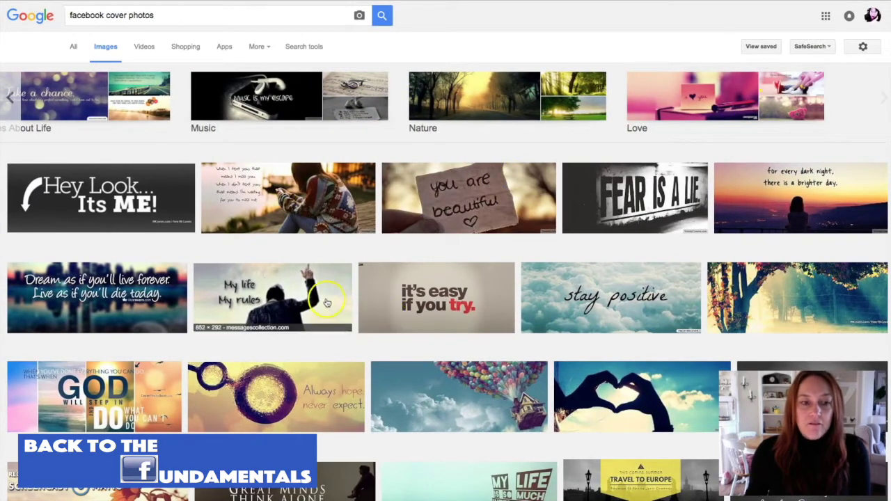
scroll(327, 303, down, 4)
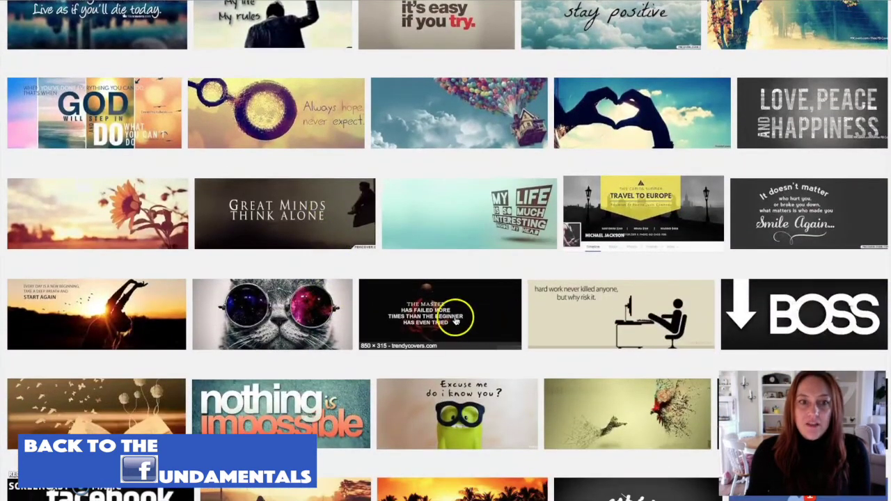
scroll(418, 333, down, 8)
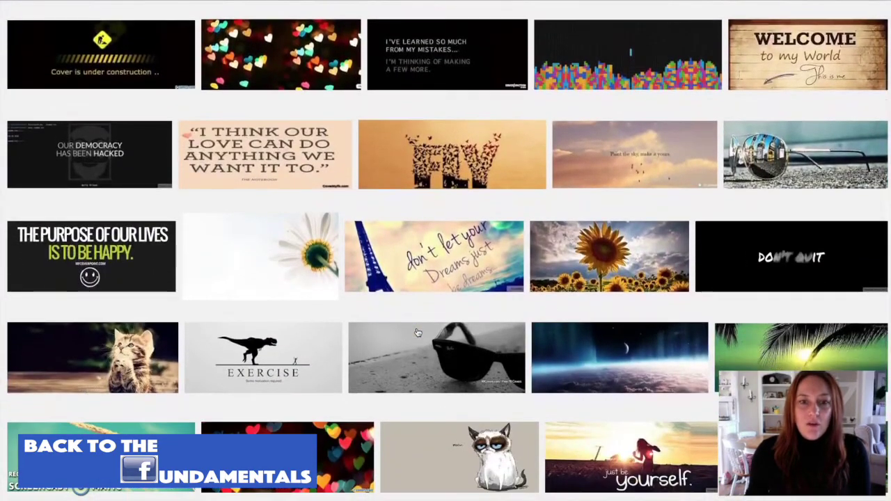
scroll(418, 332, down, 2)
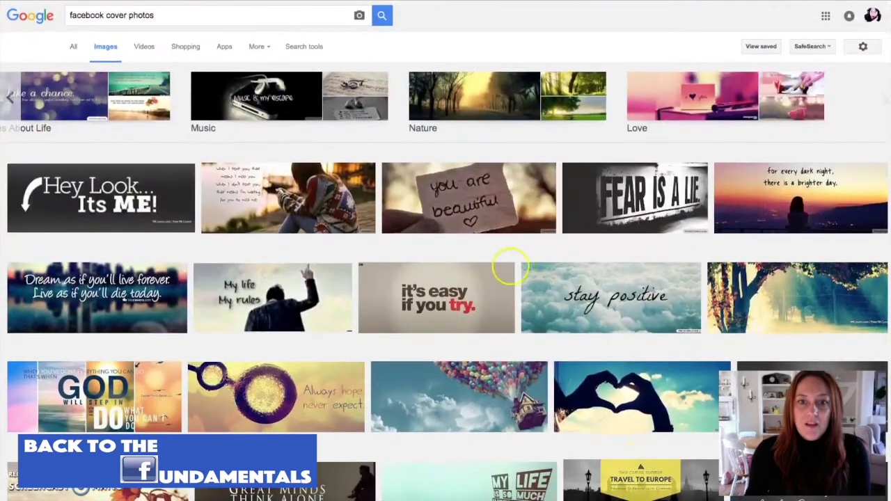
Step: Preview the image of a house carried by colourful balloons and save a copy of it to the desktop
scroll(460, 304, down, 3)
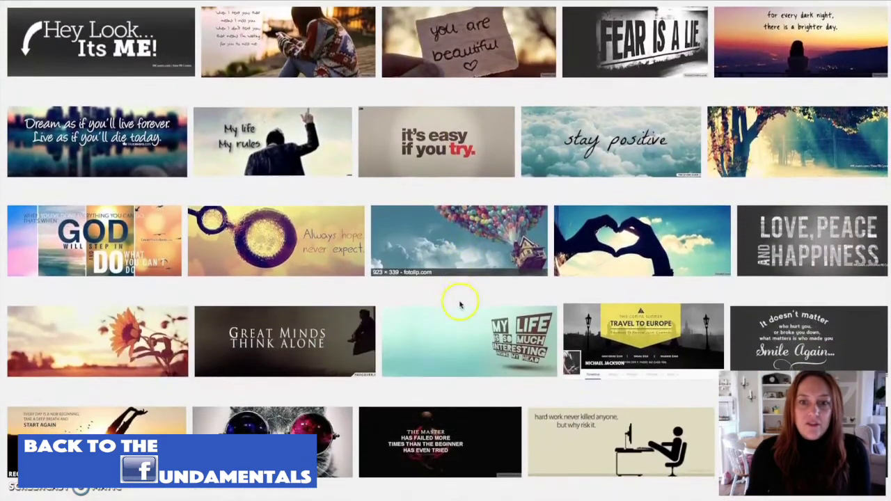
scroll(497, 278, down, 3)
click(498, 285)
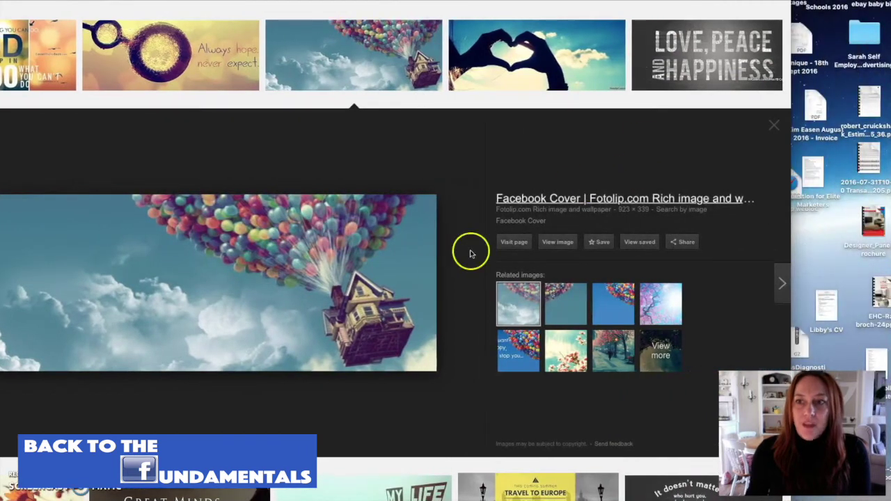
drag(199, 246, 823, 263)
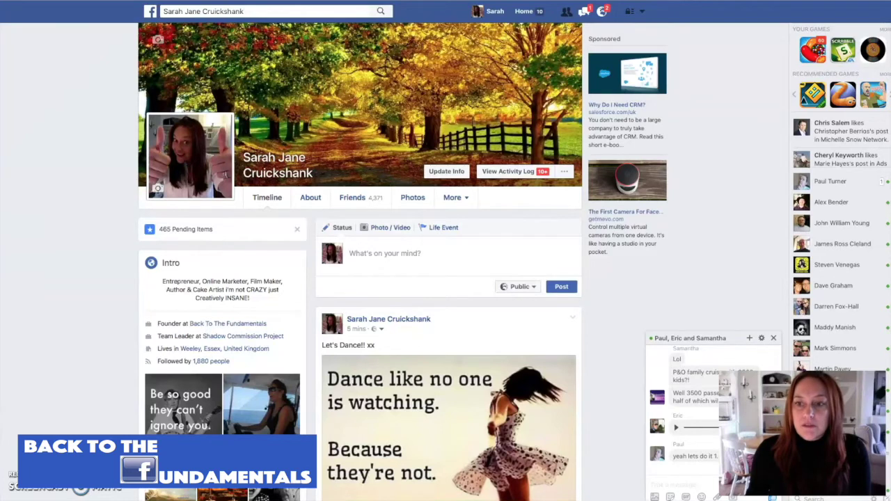
Step: Return to the Facebook profile and close the open group chat window
click(774, 339)
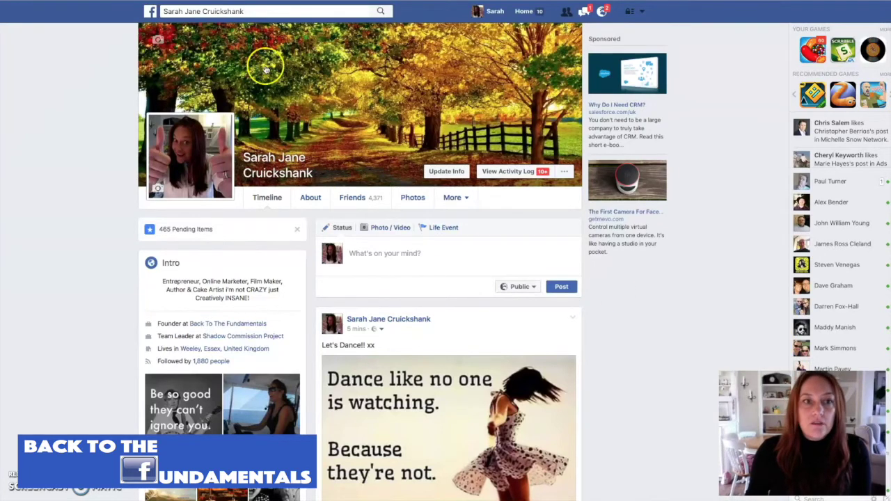
click(195, 39)
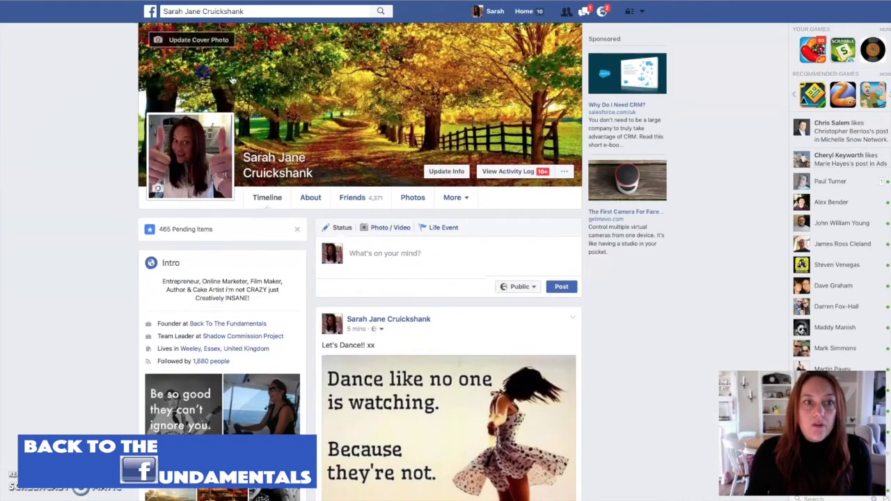
click(203, 75)
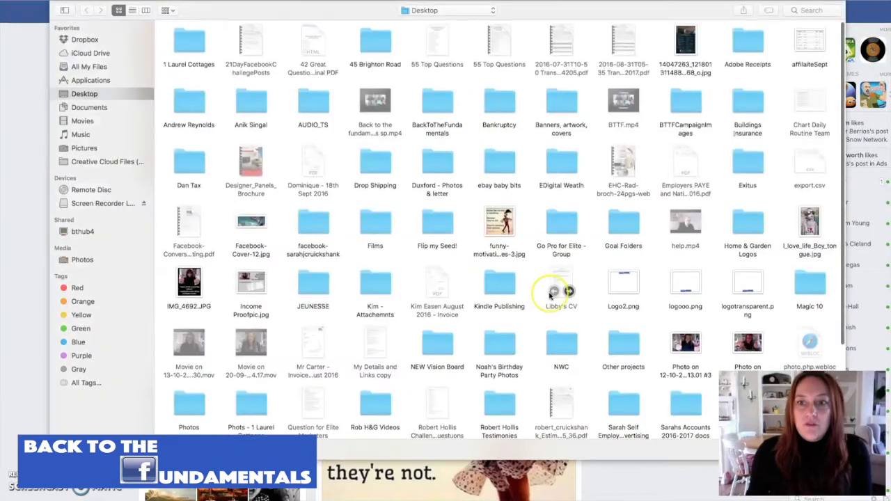
scroll(551, 296, down, 5)
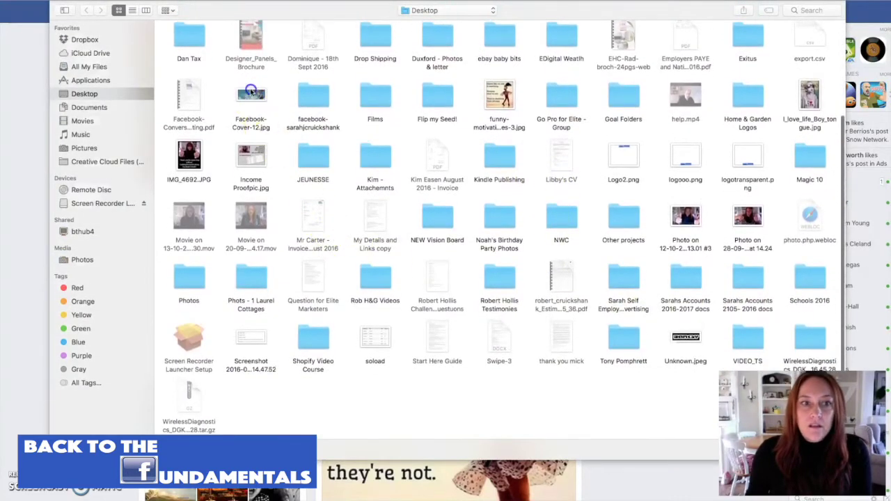
click(251, 93)
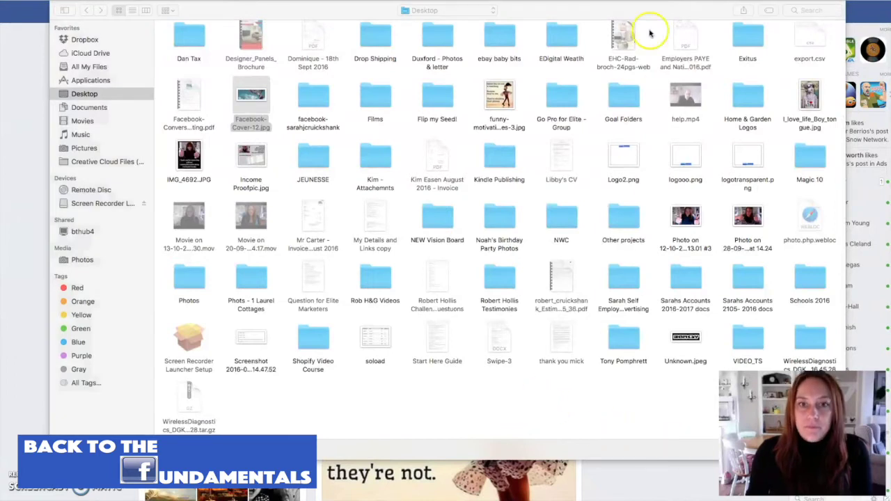
click(659, 449)
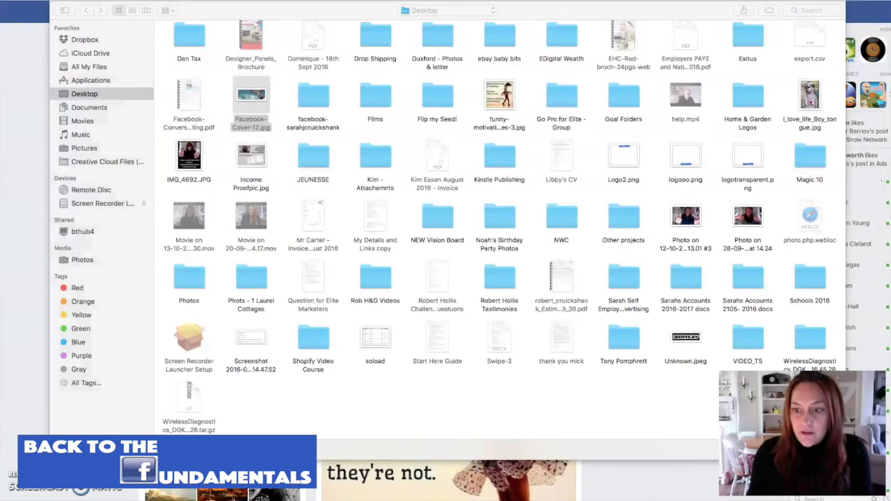
scroll(519, 428, up, 3)
click(509, 423)
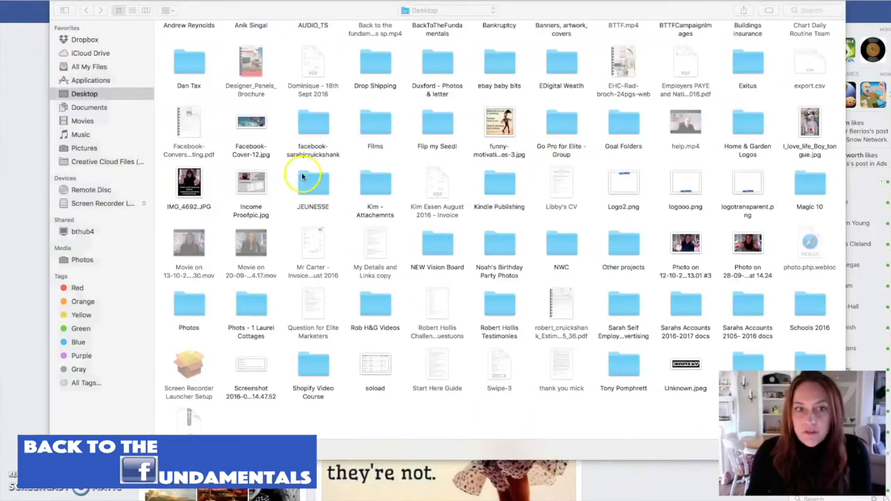
click(278, 145)
scroll(342, 82, up, 3)
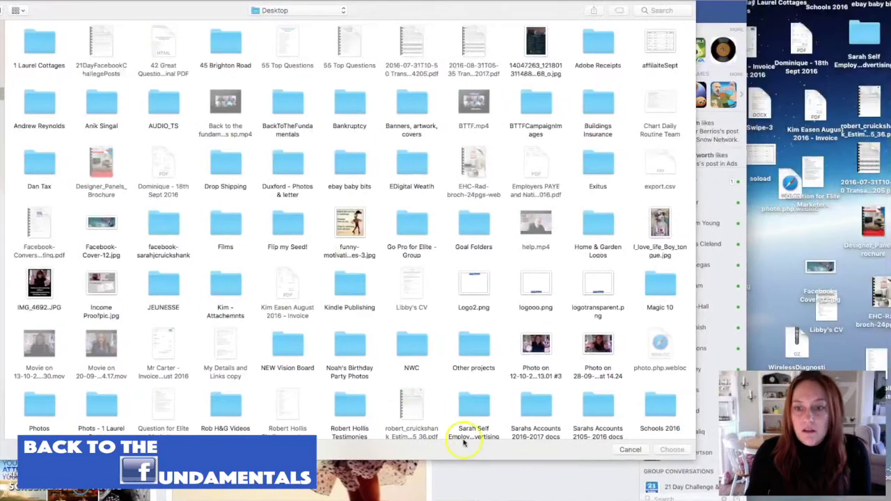
click(629, 451)
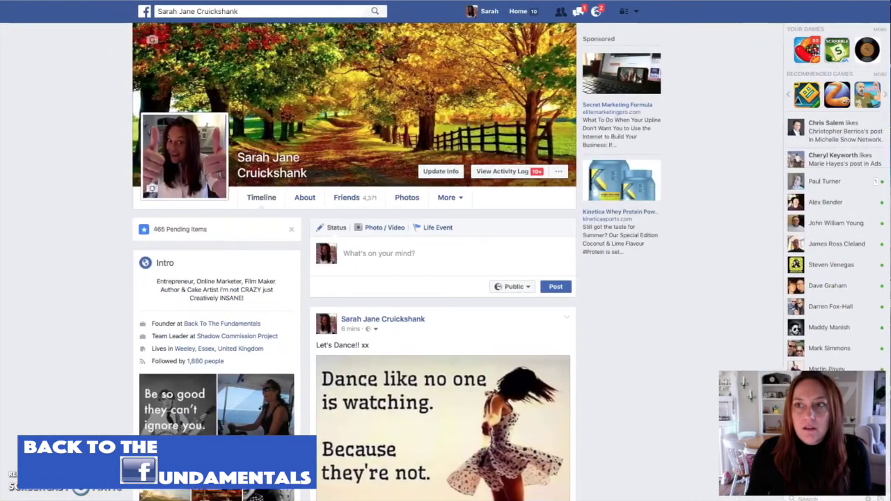
Step: Upload Facebook-Cover-12.jpg from the Desktop folder as the profile's new cover photo
click(182, 40)
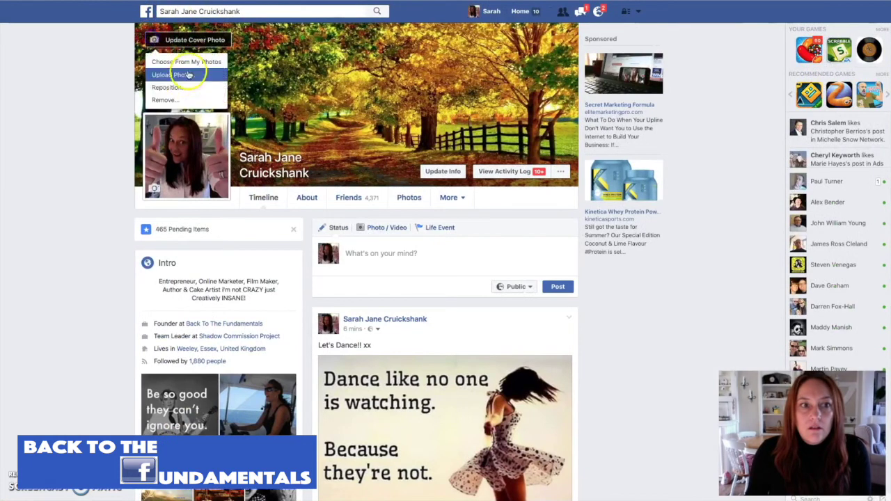
click(183, 75)
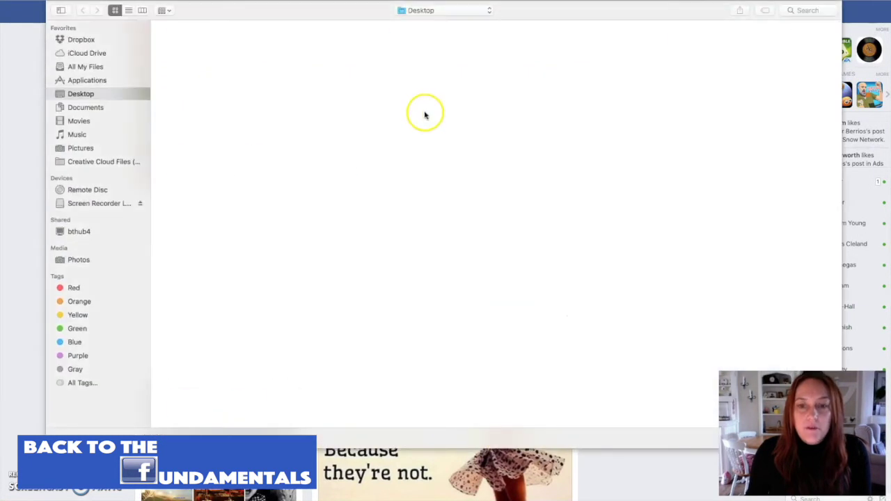
click(247, 223)
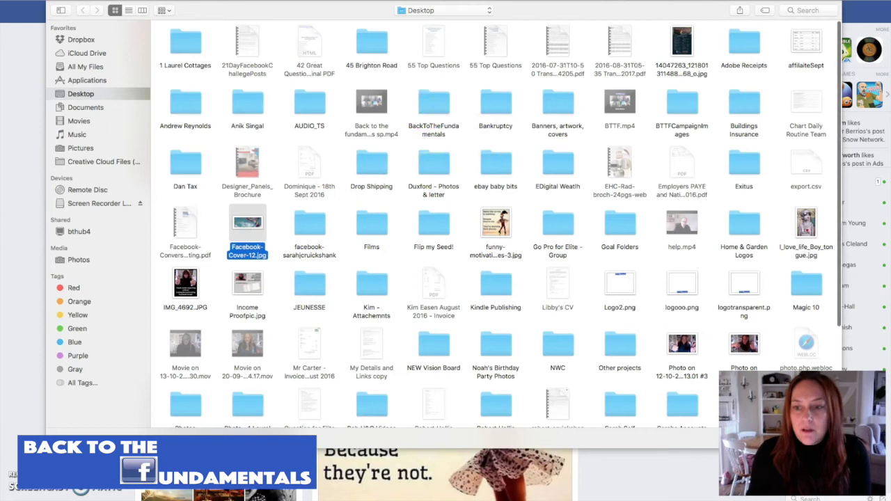
click(811, 438)
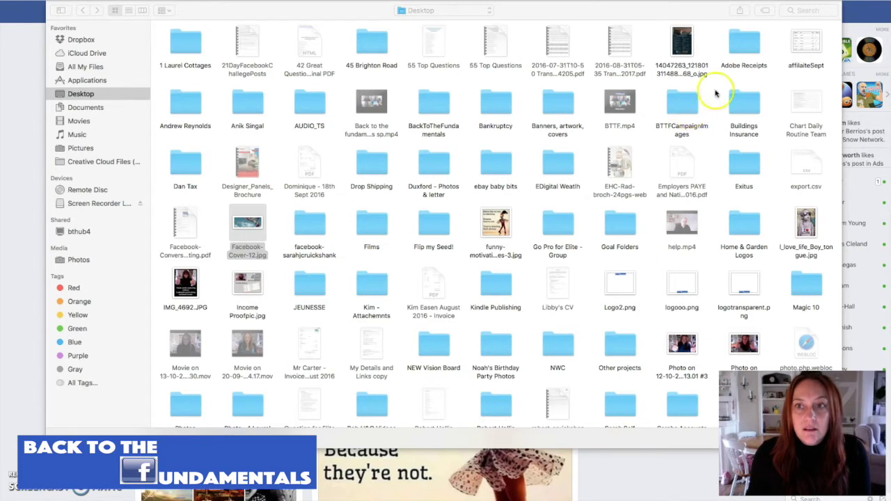
drag(759, 0, 595, 1)
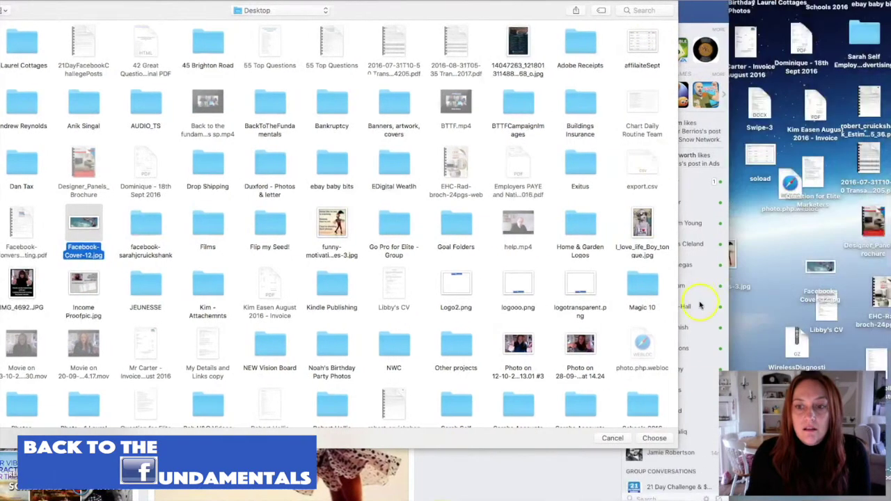
click(655, 439)
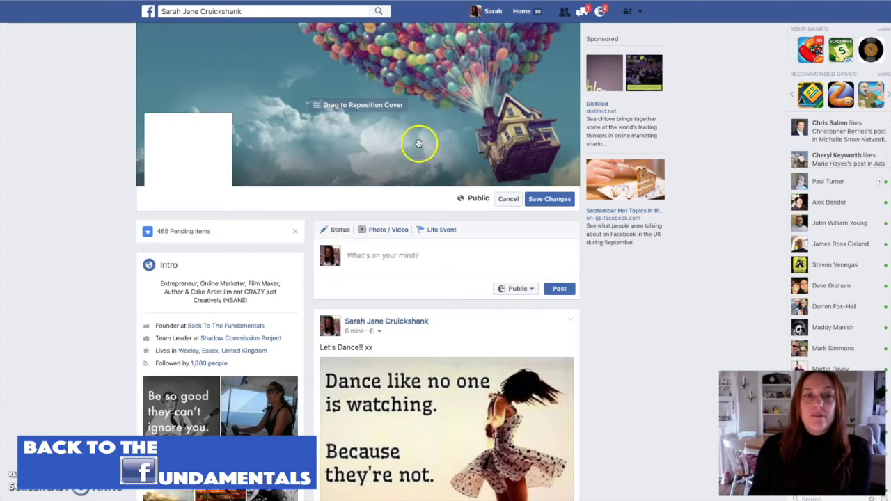
Step: Try repositioning the balloon-house image within the cover area, and discard the cover photo change
mouse_move(318, 111)
mouse_down()
mouse_move(360, 144)
mouse_move(360, 155)
mouse_move(331, 149)
mouse_move(402, 143)
mouse_move(371, 147)
mouse_move(353, 109)
mouse_move(331, 117)
mouse_up()
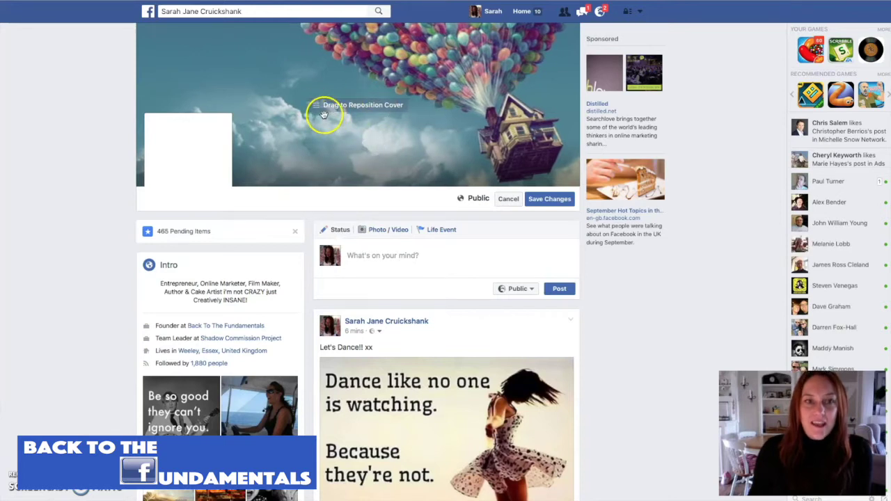
click(547, 200)
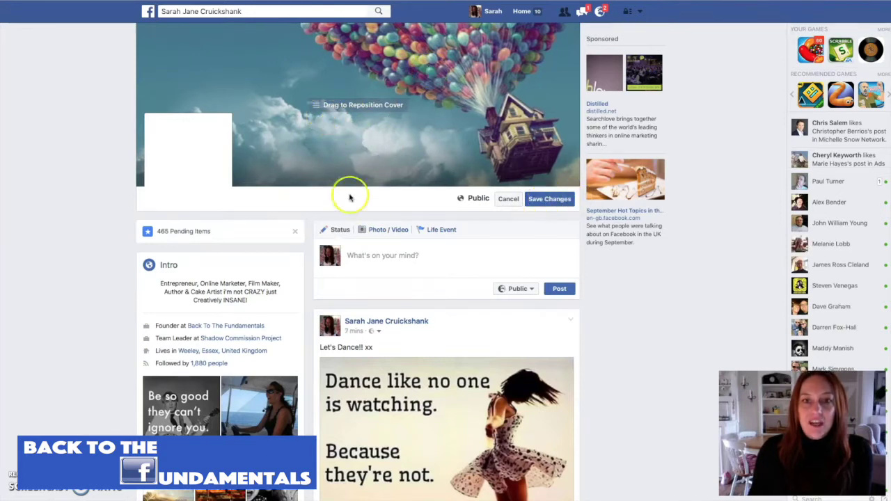
click(508, 199)
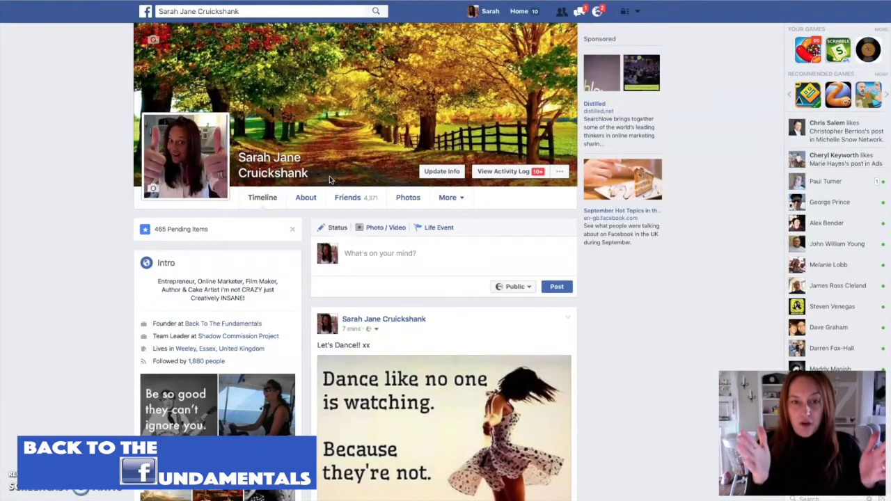
Step: Open the account settings and go to the privacy settings and tools
scroll(322, 154, down, 1)
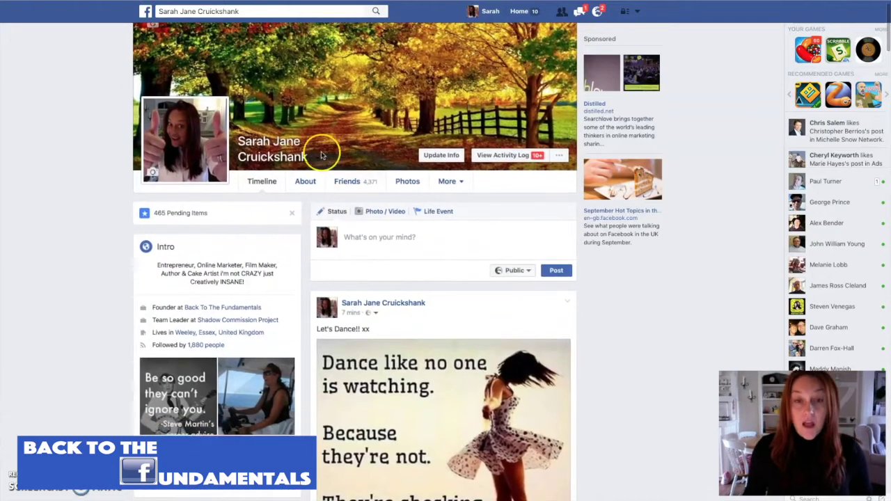
scroll(321, 155, up, 1)
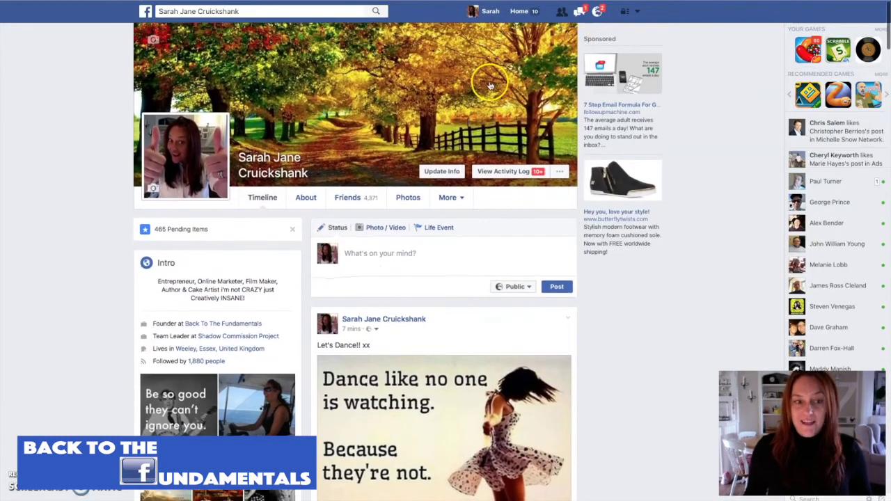
click(640, 14)
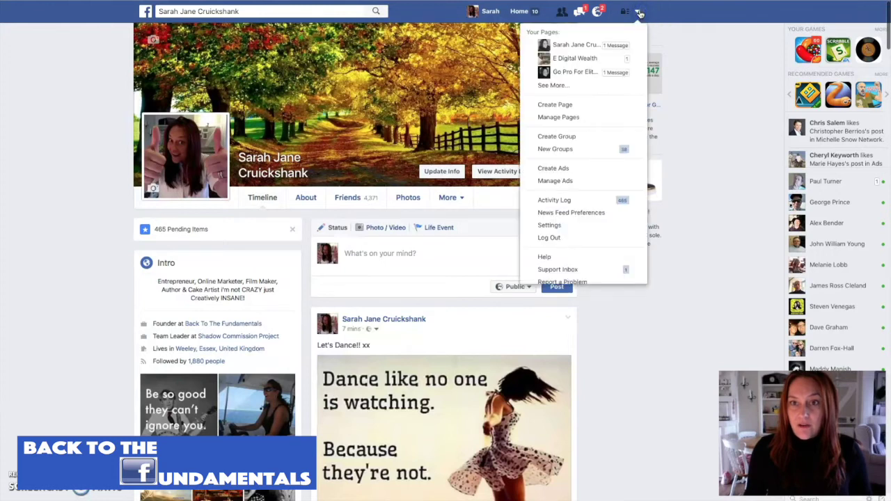
click(565, 226)
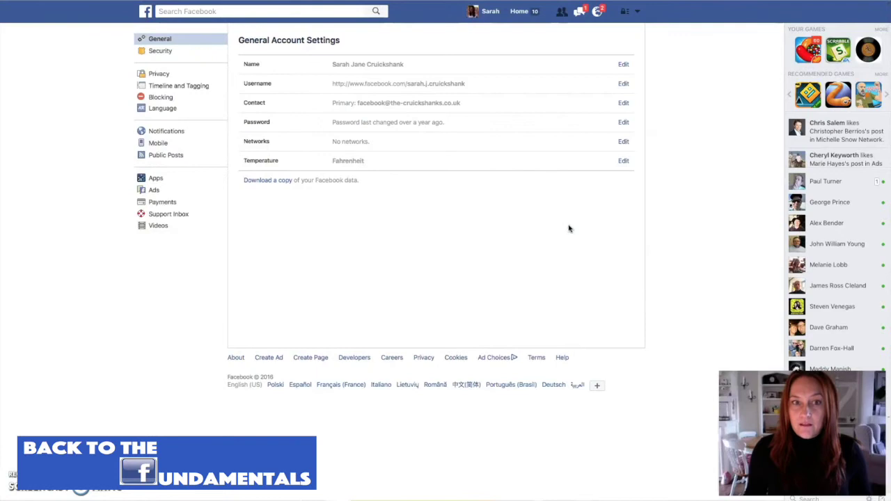
click(531, 225)
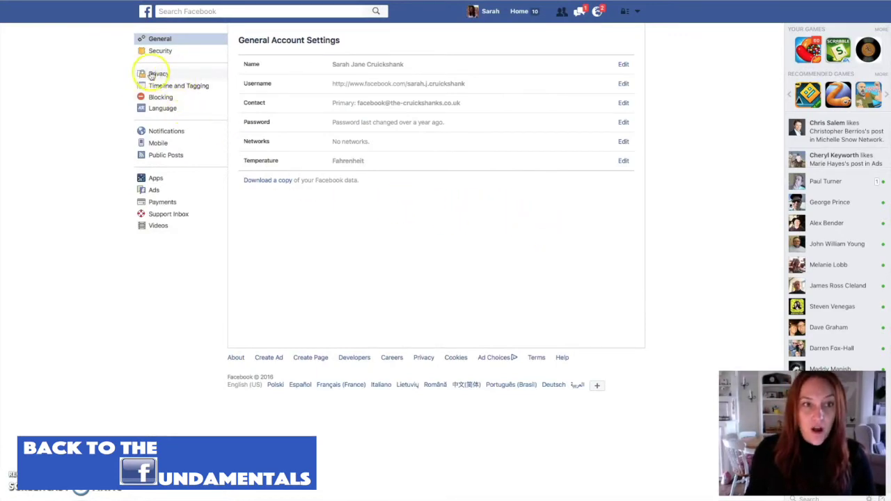
click(158, 73)
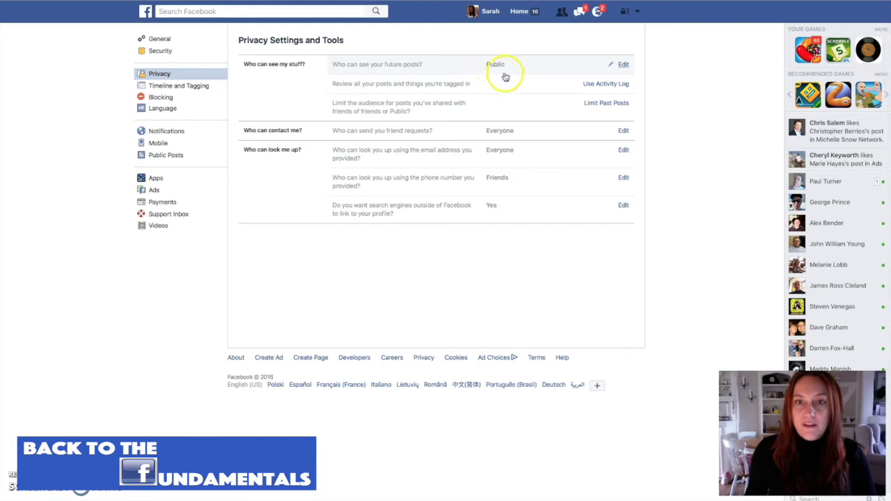
Step: Set the audience for future posts to Public and close that setting
click(624, 65)
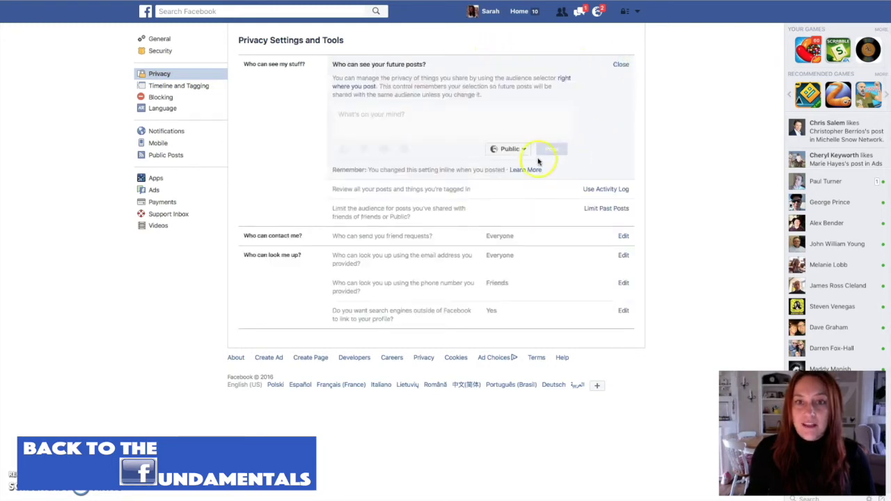
click(520, 150)
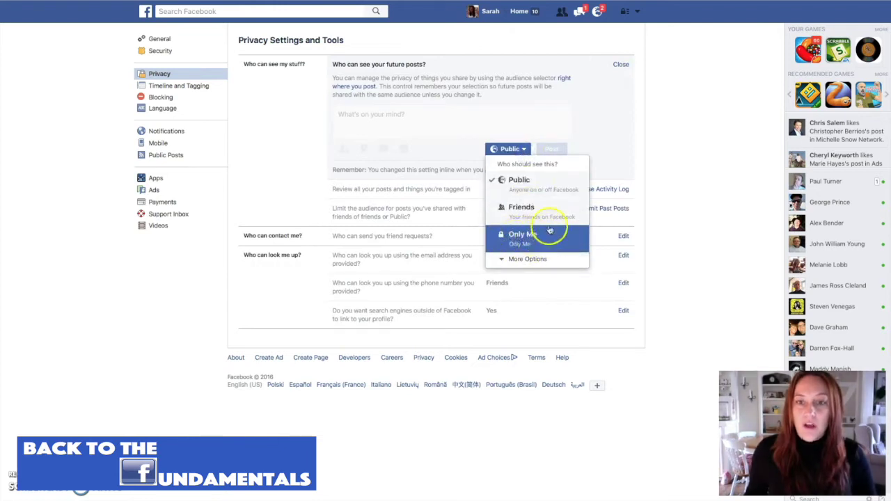
click(514, 183)
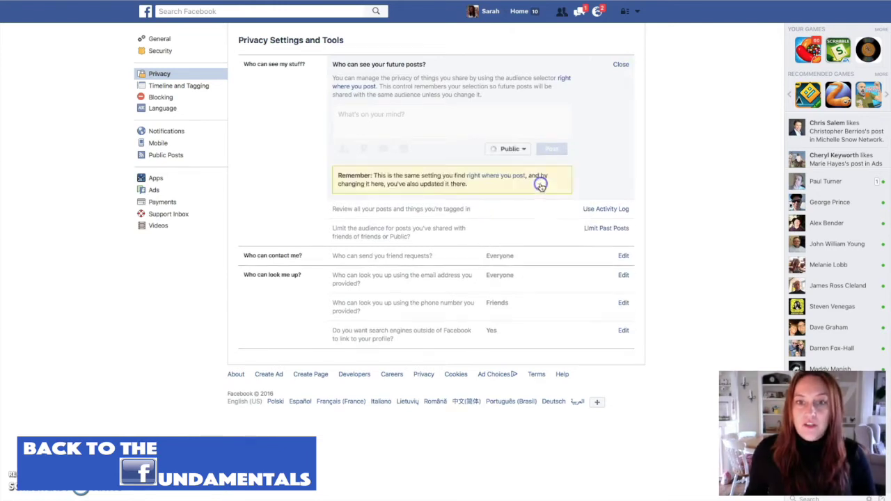
click(620, 64)
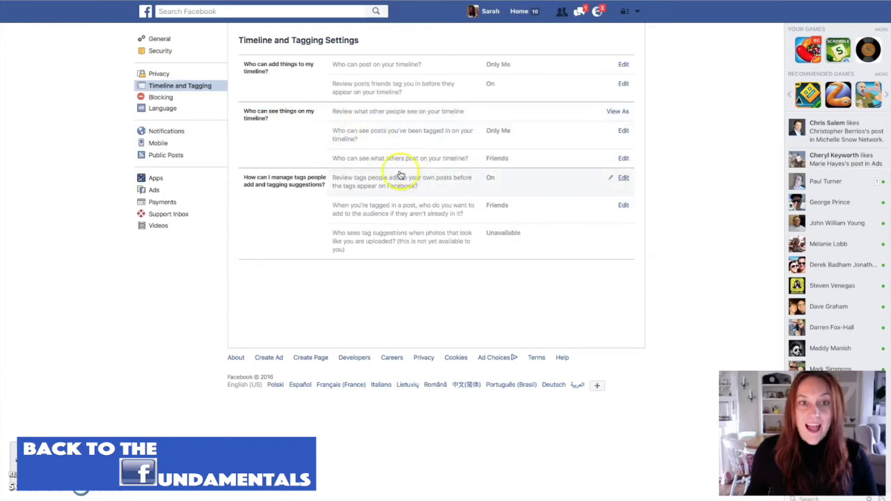
Step: Review the timeline and tagging settings, and view the language settings
click(210, 94)
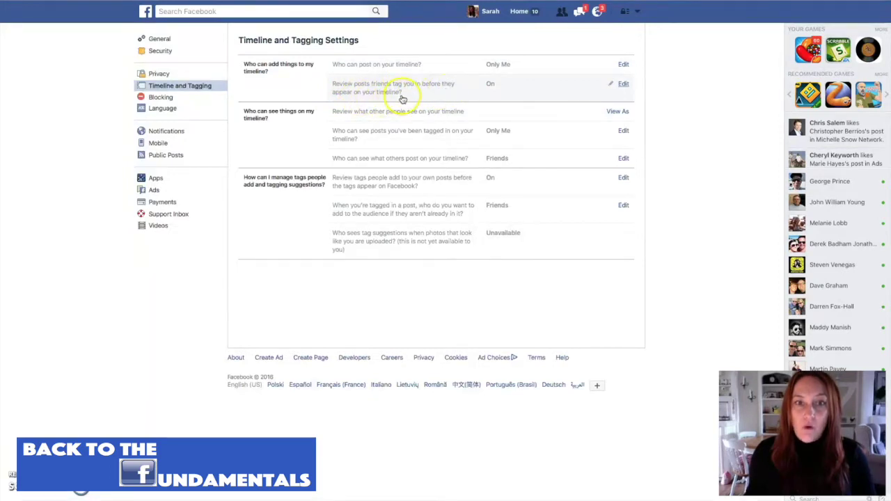
click(493, 91)
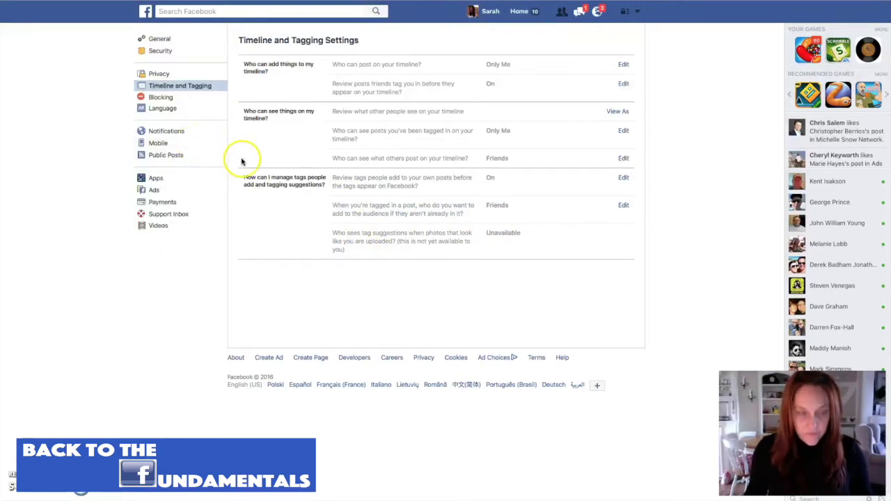
click(166, 110)
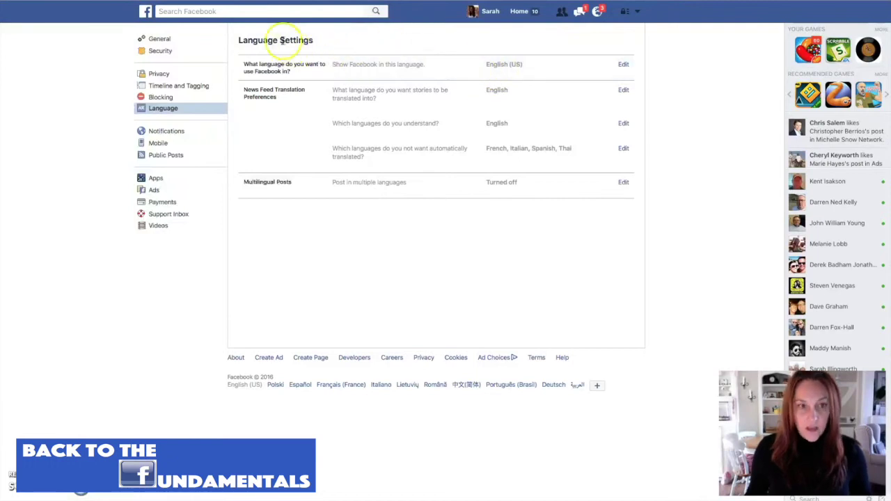
Step: Return to the profile, open the Intro bio text for editing, and save it as it stands
click(492, 12)
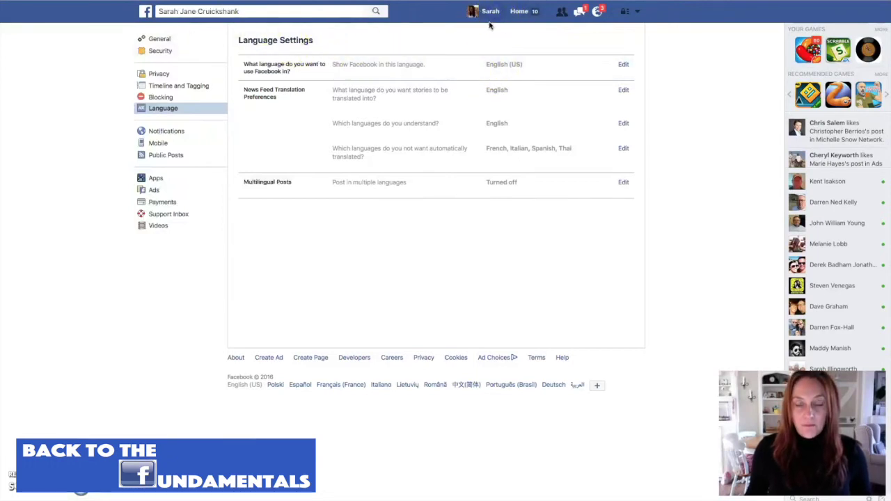
click(414, 268)
scroll(418, 273, down, 2)
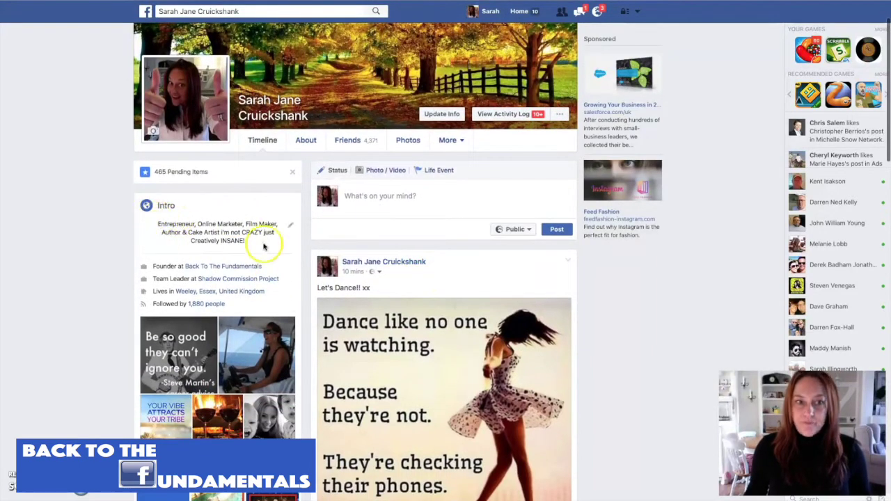
click(290, 225)
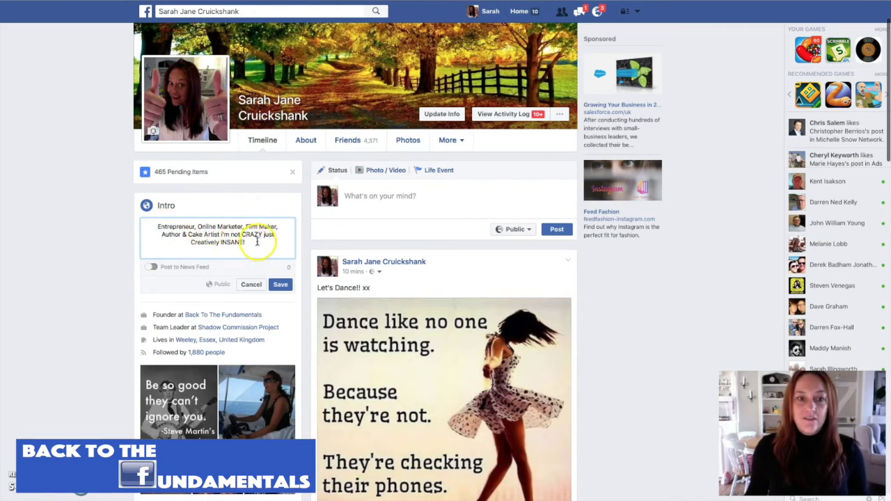
click(280, 284)
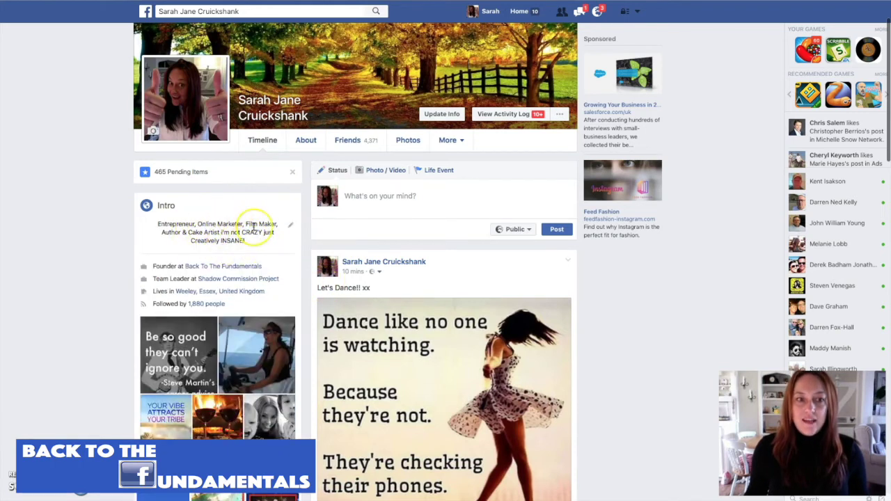
Step: Browse the profile page from the intro and photos down through the recent timeline posts
scroll(255, 230, down, 3)
scroll(254, 229, down, 4)
scroll(254, 228, up, 8)
scroll(254, 229, up, 1)
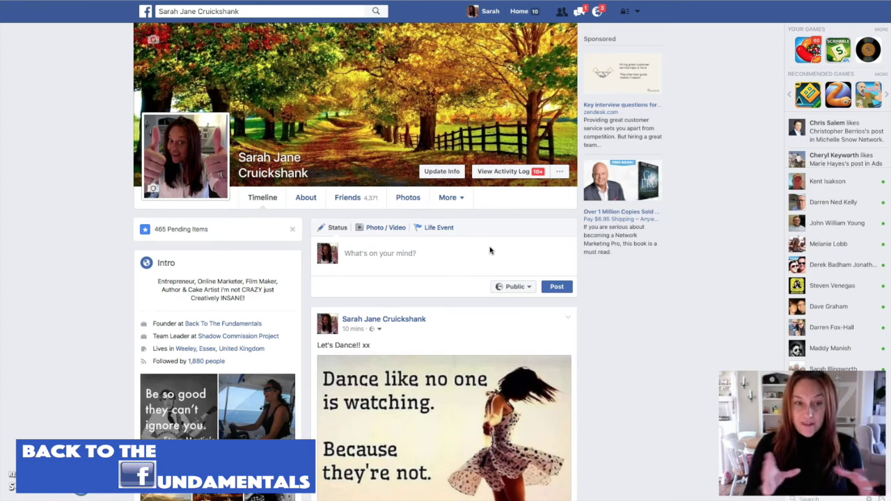
click(488, 253)
scroll(487, 253, down, 1)
scroll(488, 254, down, 1)
scroll(488, 254, up, 1)
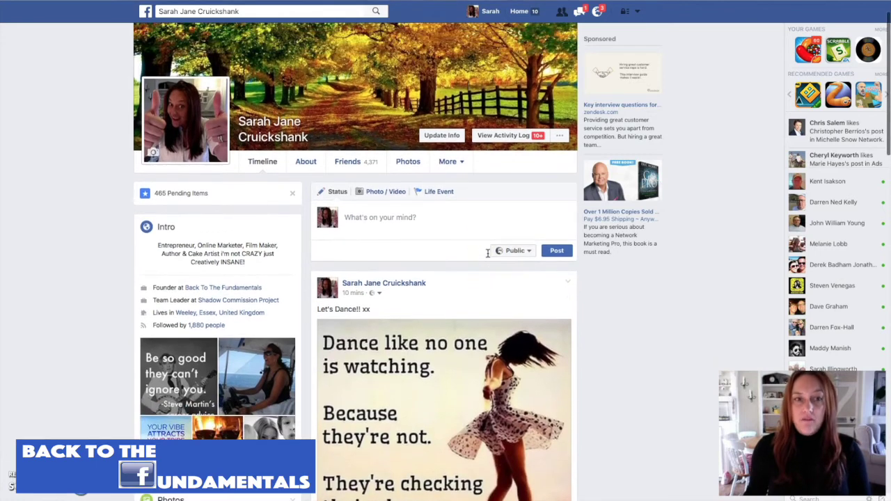
scroll(486, 269, down, 3)
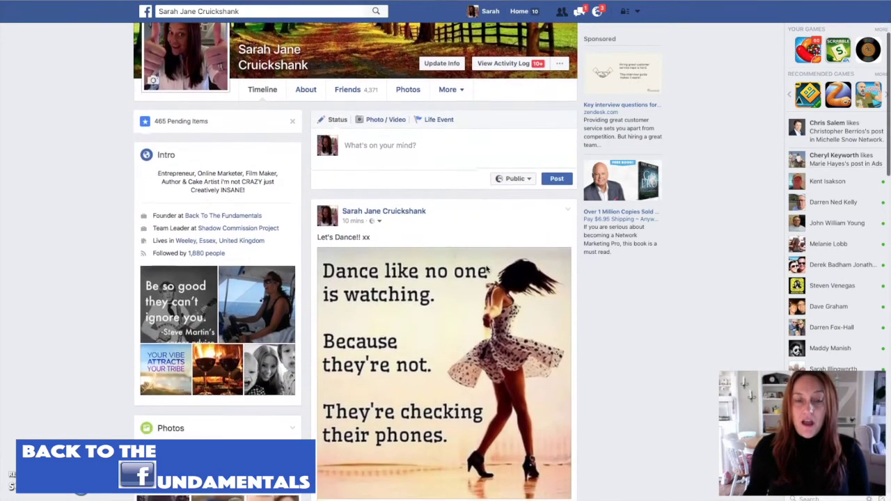
scroll(486, 270, up, 3)
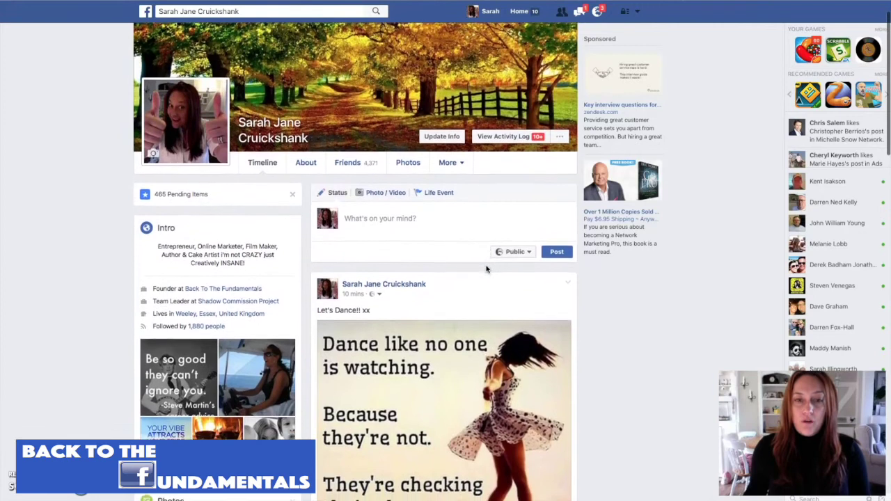
scroll(487, 269, down, 1)
scroll(487, 269, down, 3)
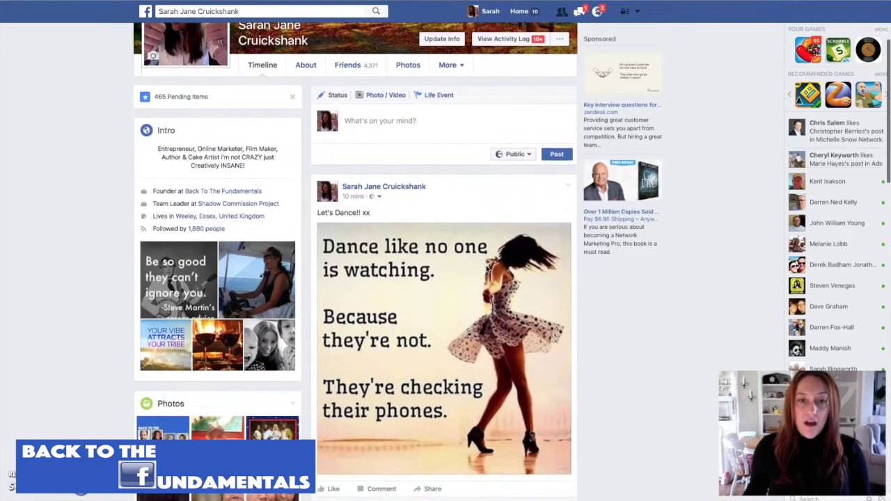
scroll(487, 269, down, 2)
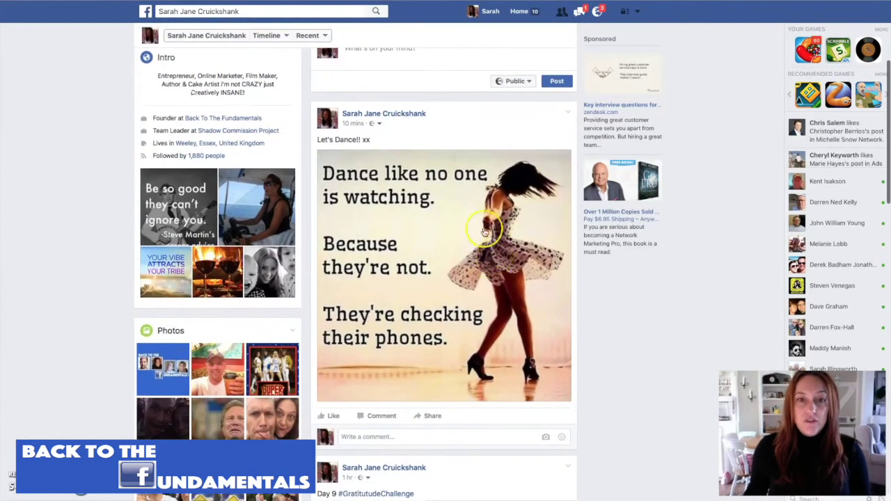
scroll(508, 294, down, 10)
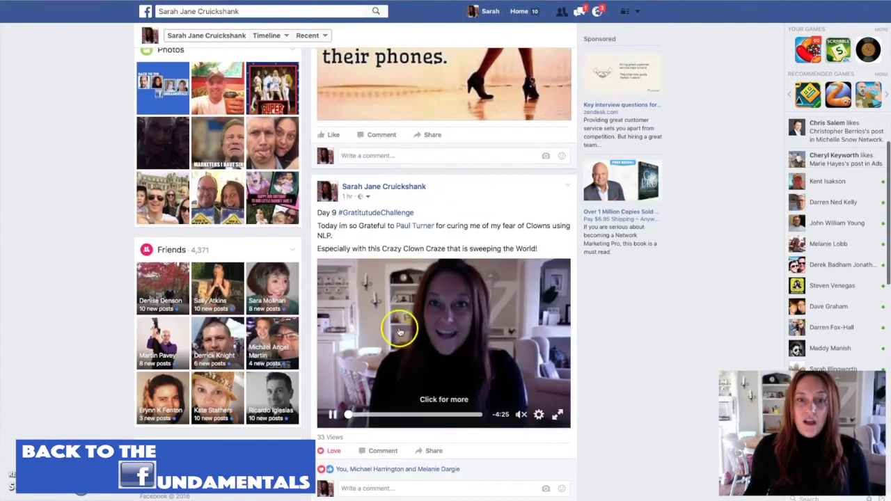
scroll(502, 326, down, 10)
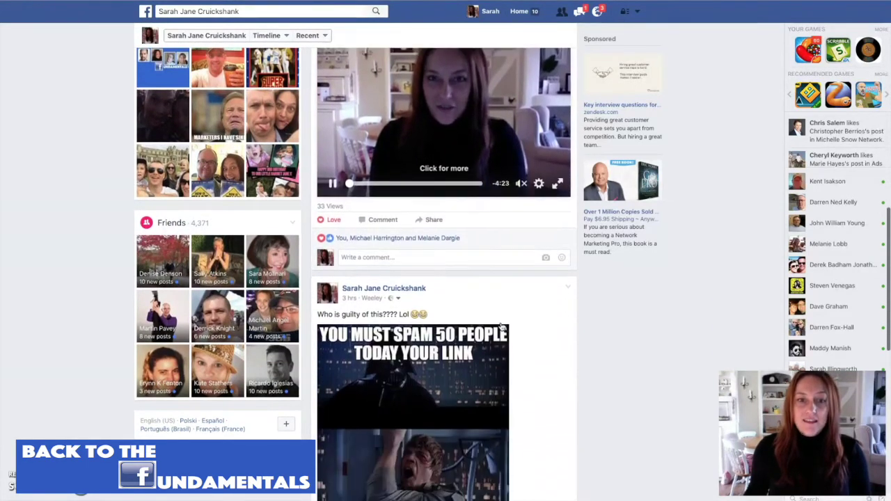
scroll(504, 325, down, 1)
scroll(453, 298, down, 15)
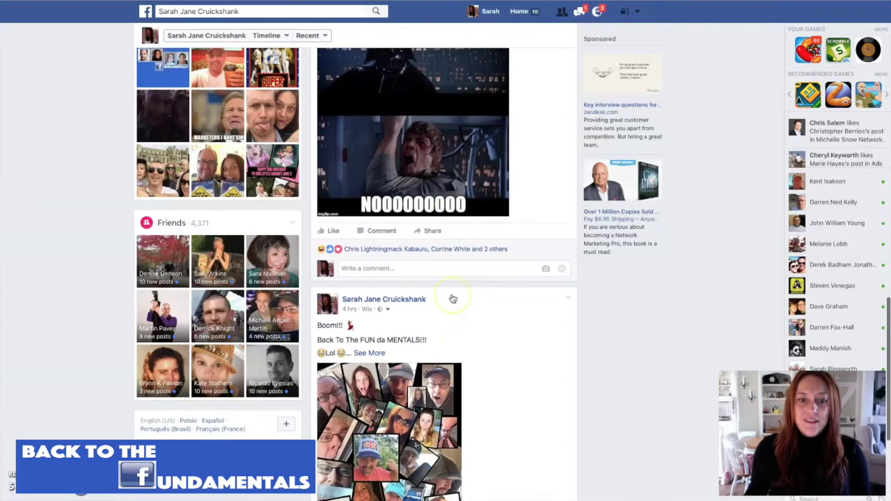
Step: Review the older timeline posts, including the shared article, branding image and website link, and return to the top of the profile
scroll(483, 290, down, 20)
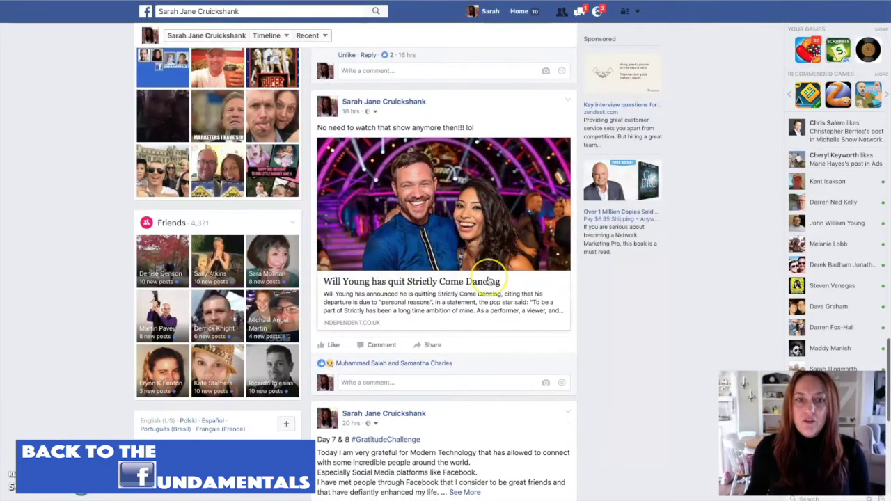
scroll(490, 279, down, 8)
scroll(481, 173, down, 15)
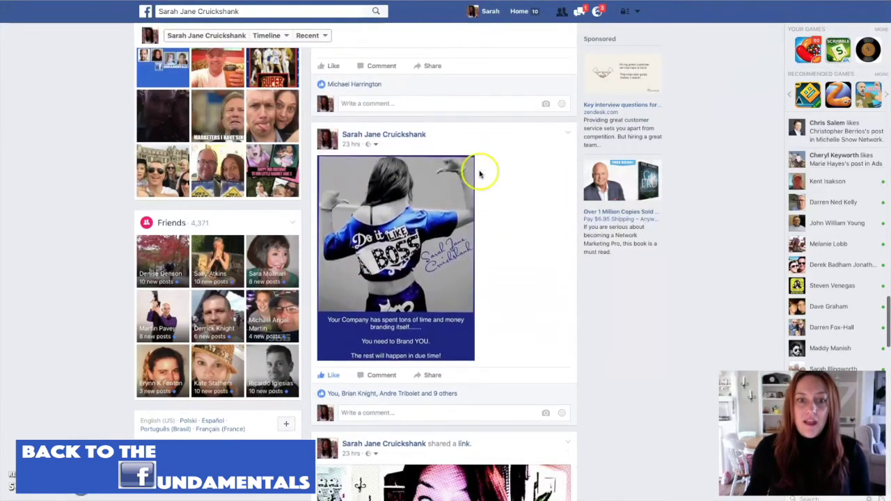
scroll(534, 225, down, 8)
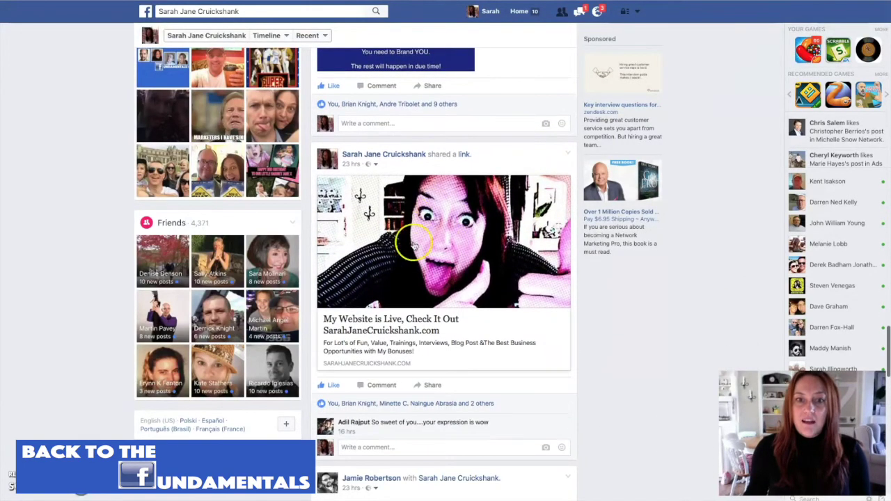
scroll(502, 155, down, 14)
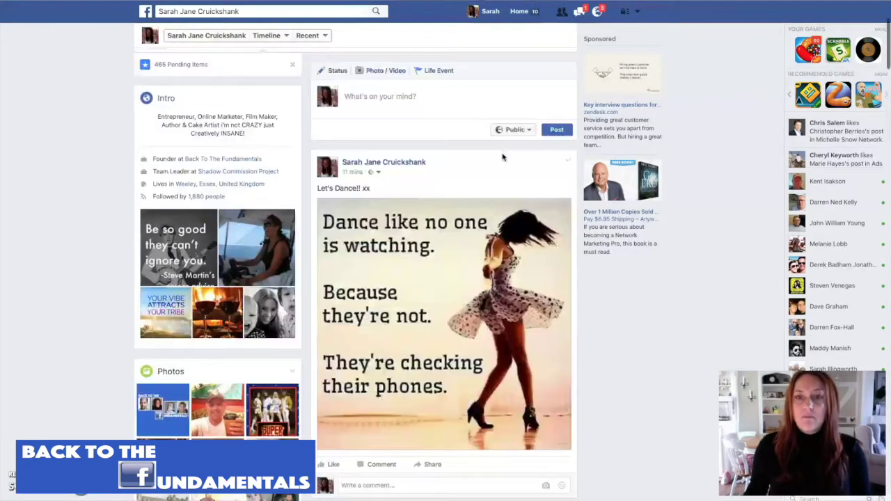
scroll(502, 157, up, 4)
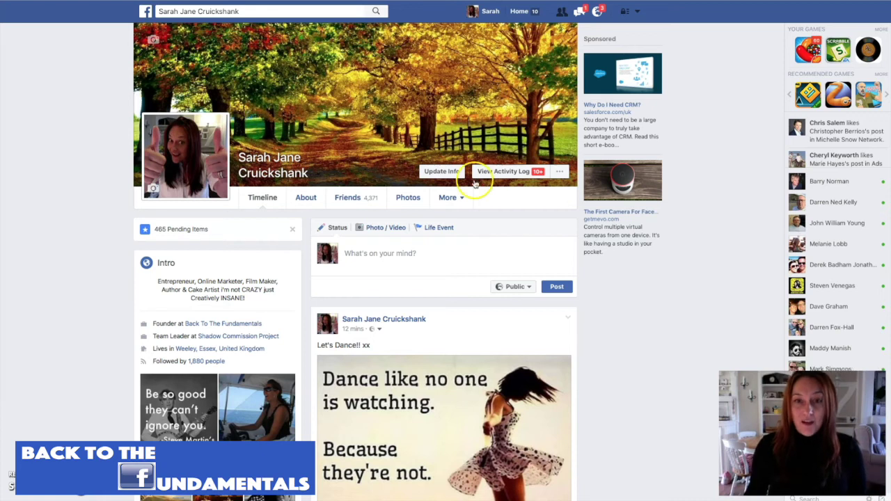
Step: Close the group chat window open over the profile page
scroll(494, 225, down, 1)
scroll(493, 225, up, 1)
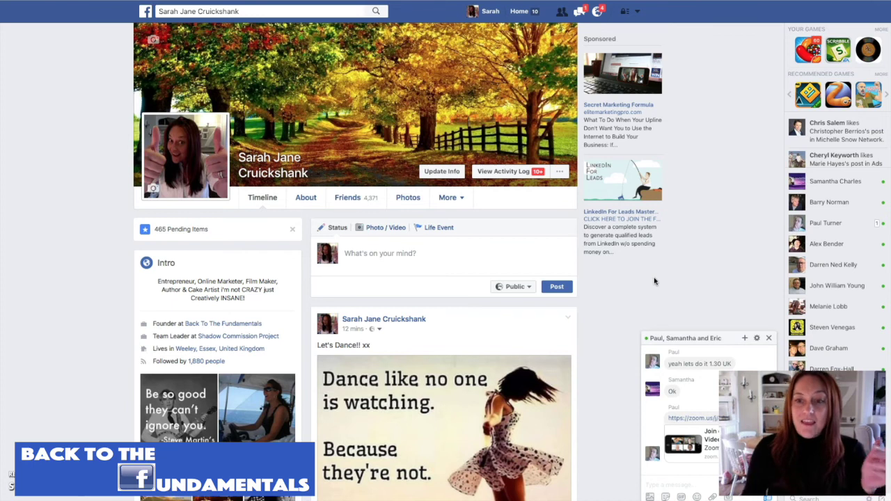
click(769, 338)
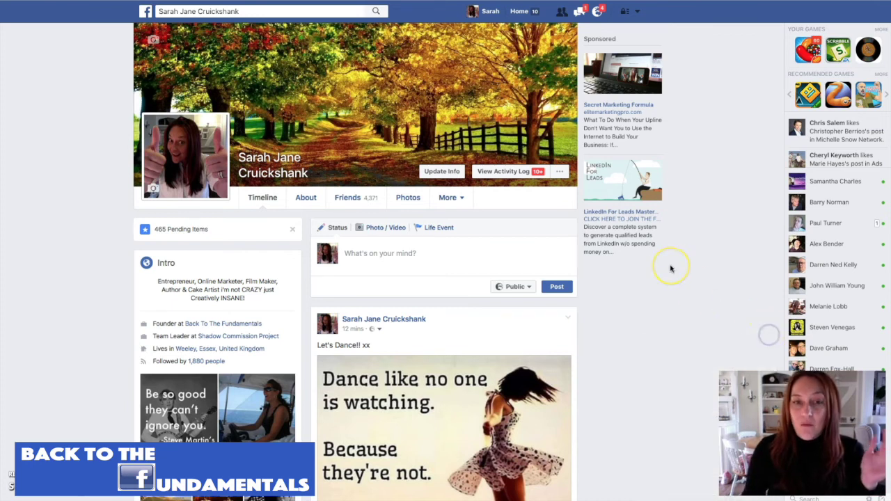